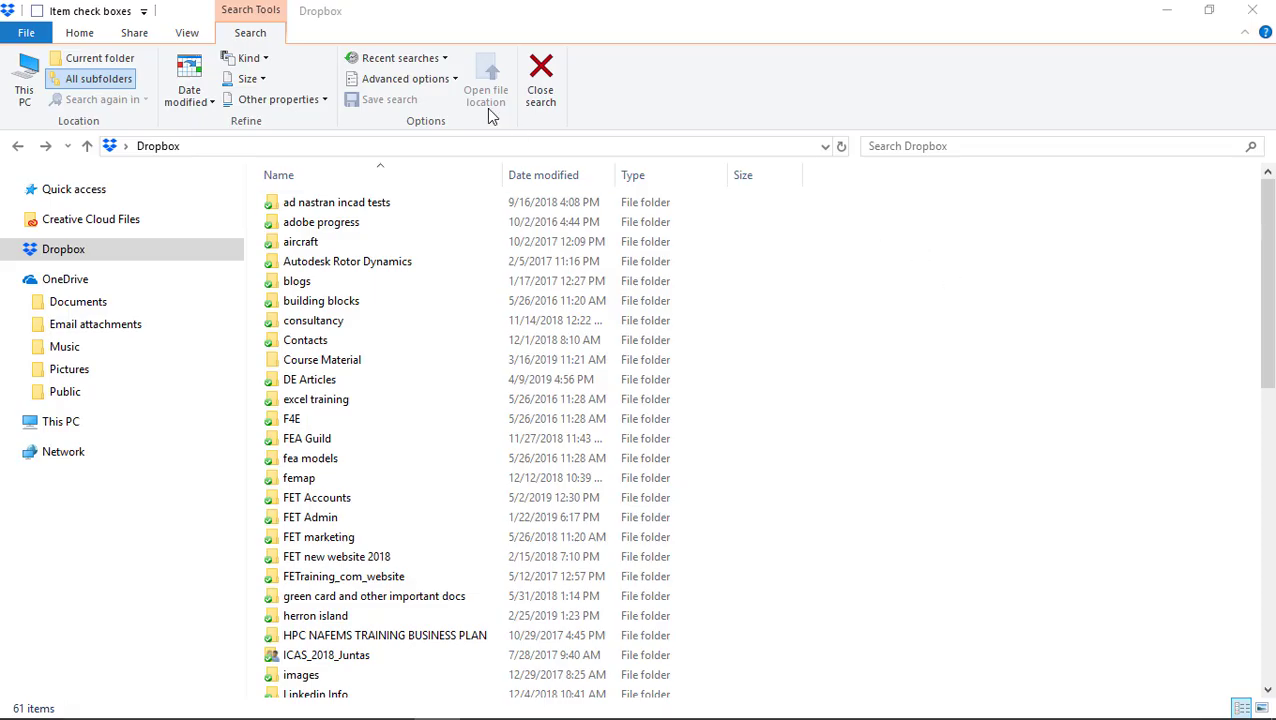
- Try searching the Dropbox folder for ".m", and clear the query
click(916, 146)
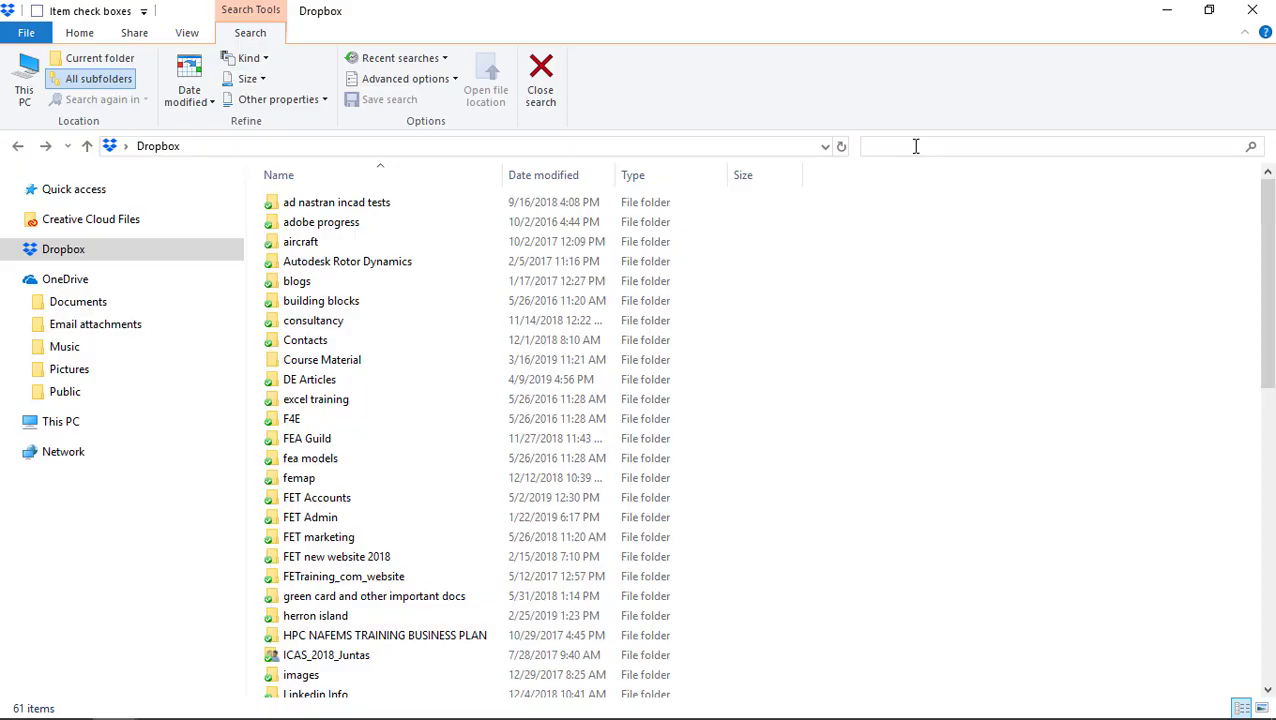
text(.m)
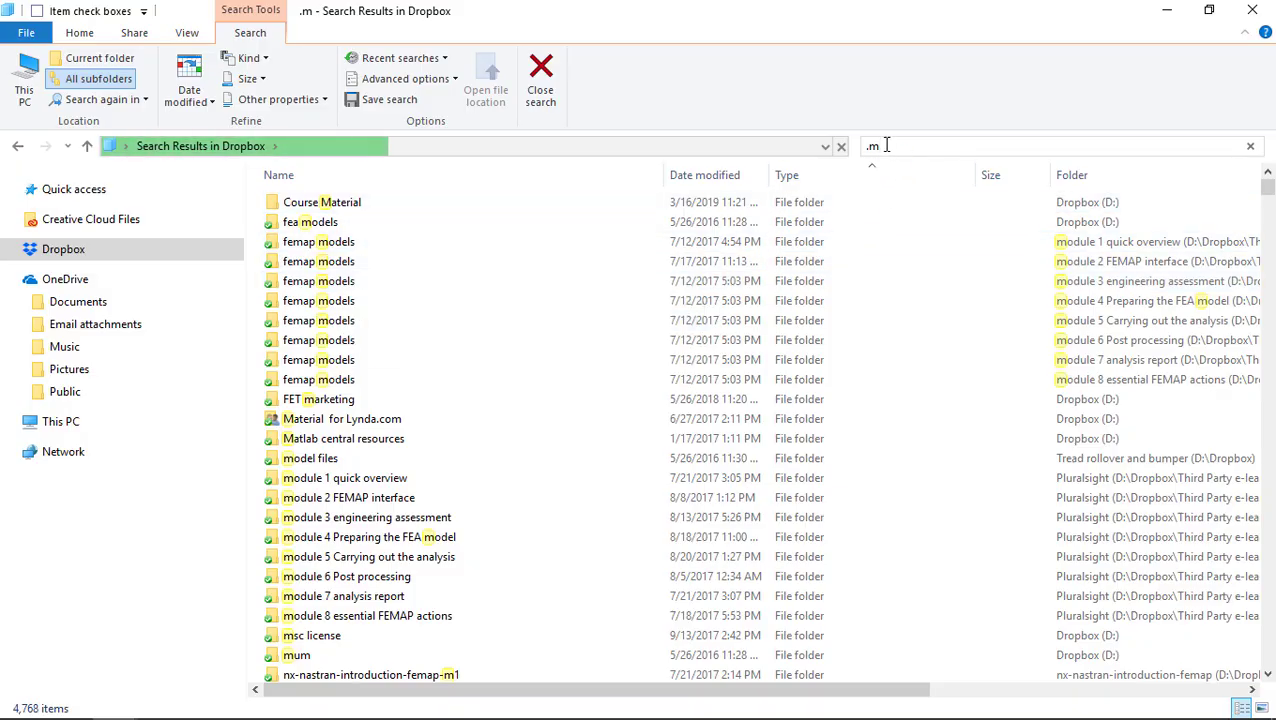
key(BackSpace)
key(BackSpace)
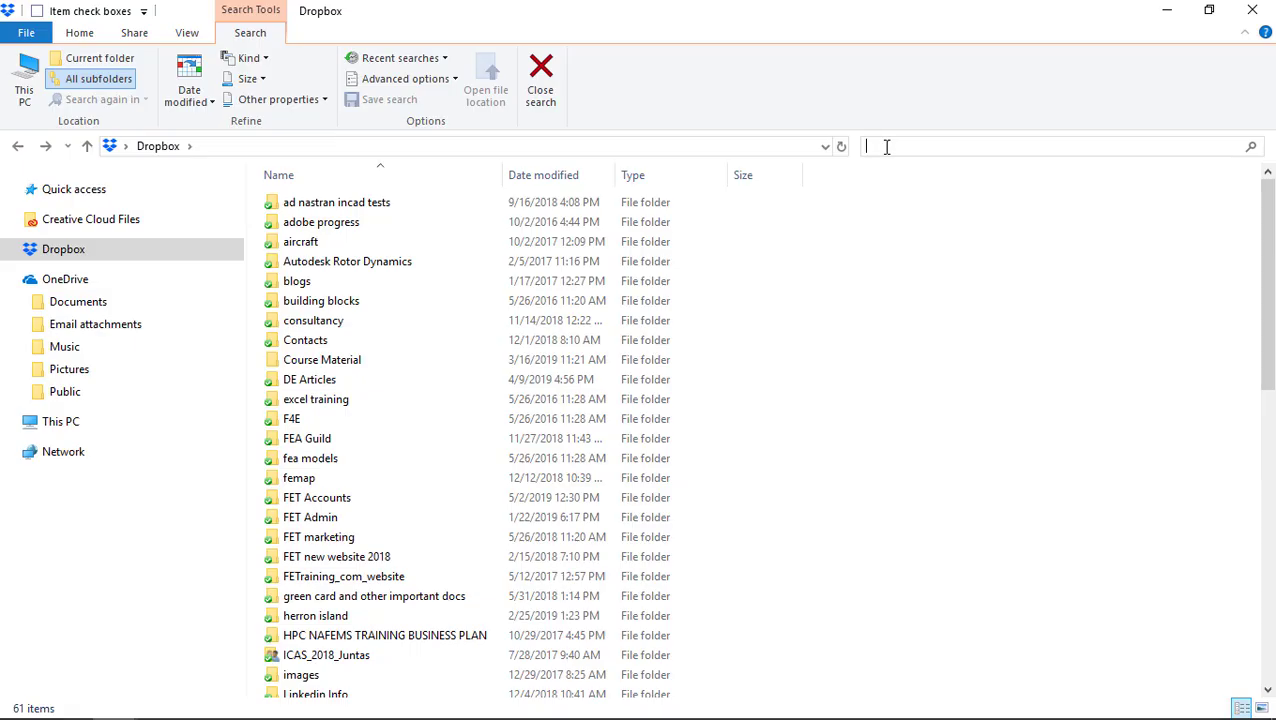
- Search the Dropbox folder by file extension with the query ext:"m" and sort the results by type in descending order
text(ext:)
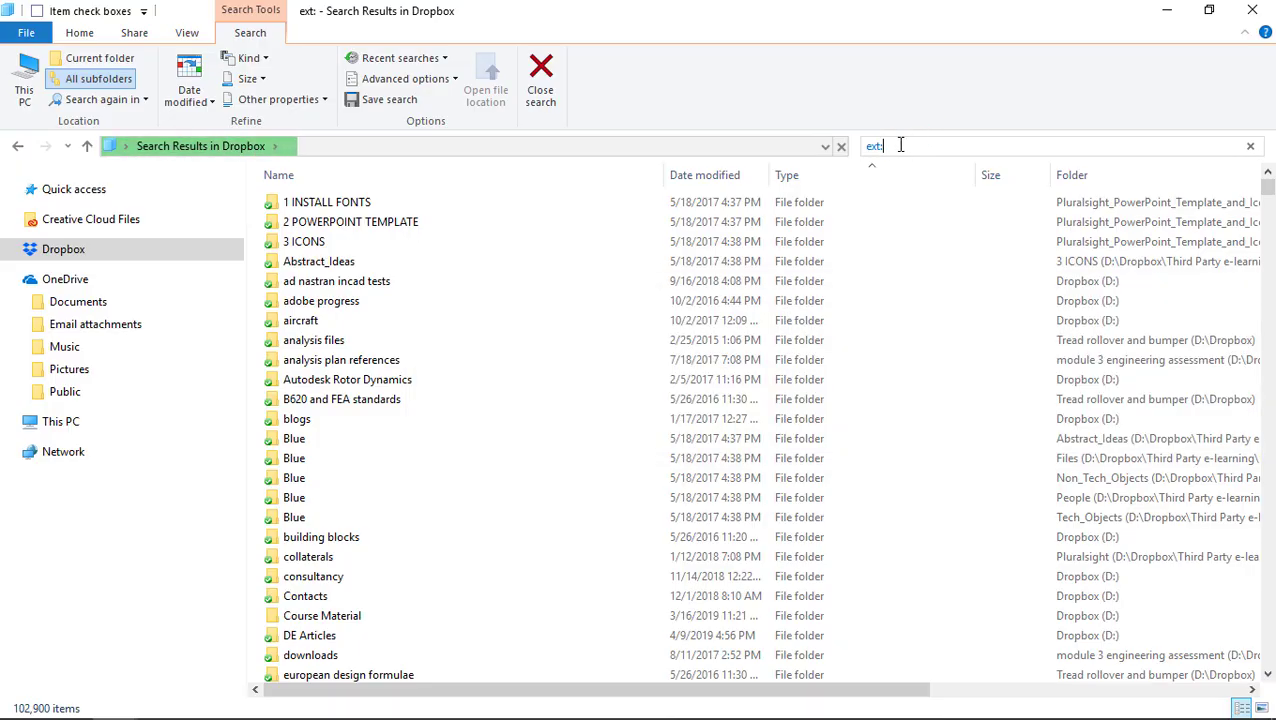
text(m)
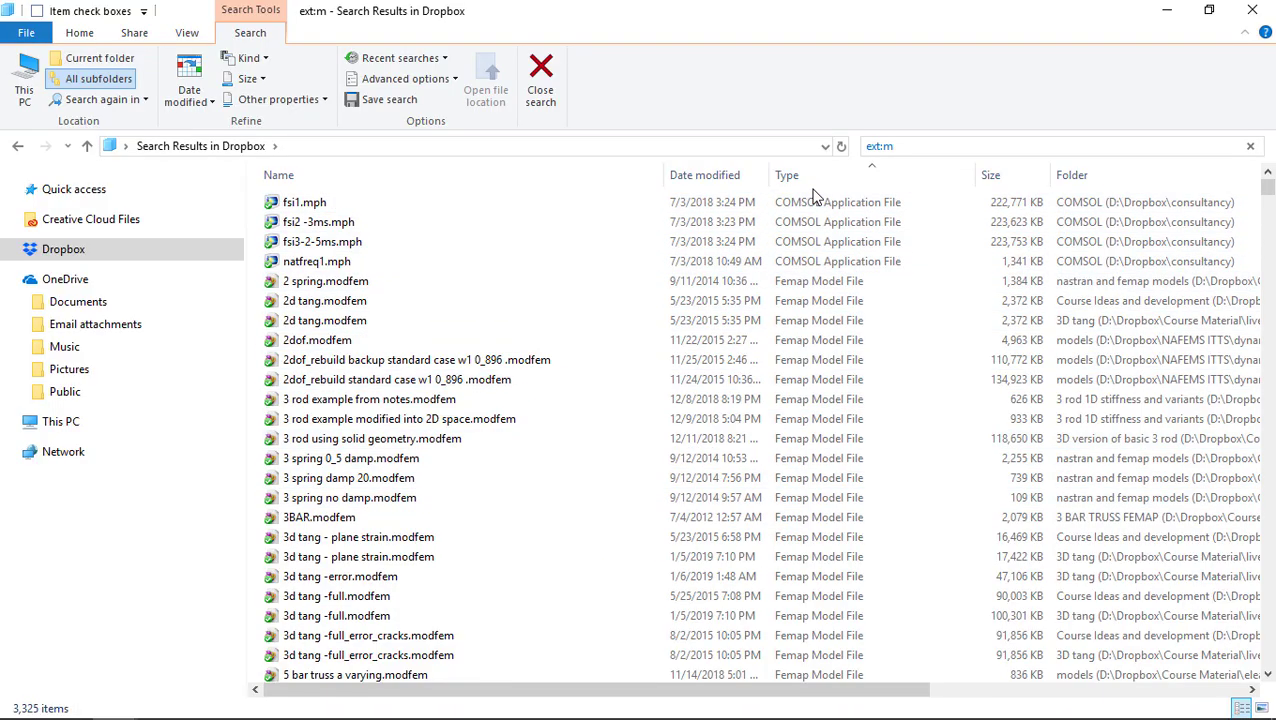
click(785, 176)
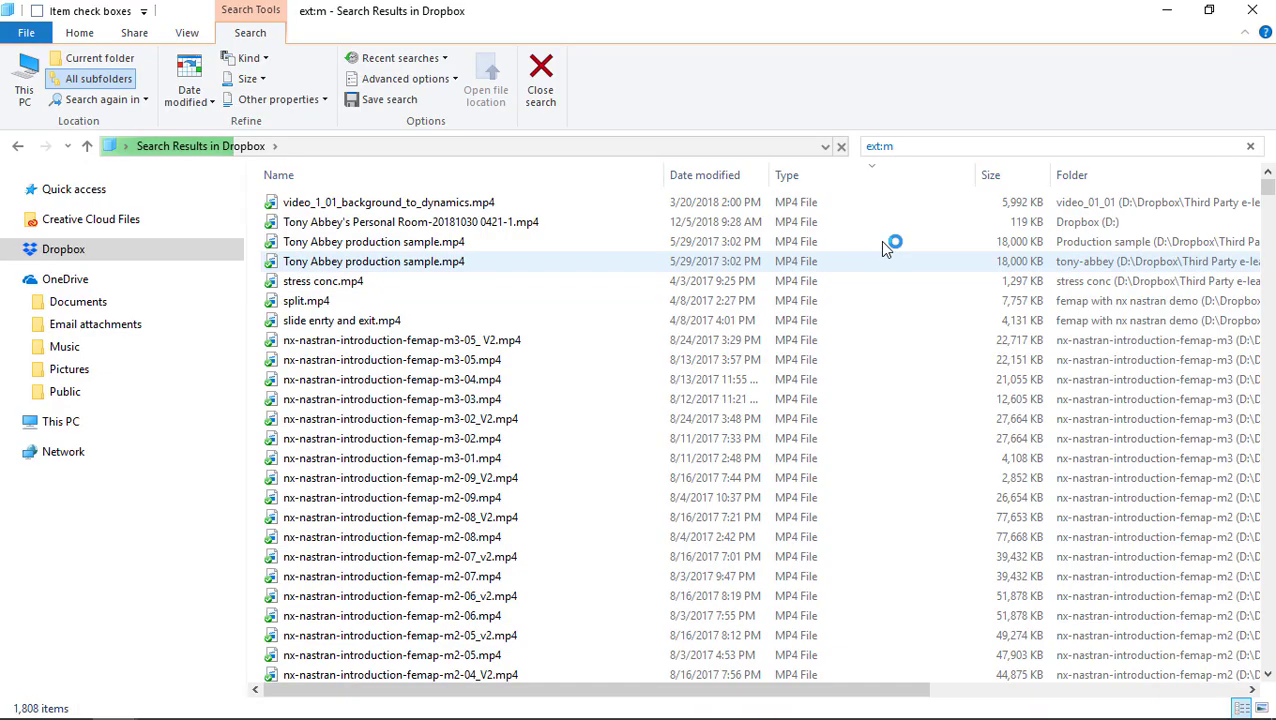
key(Return)
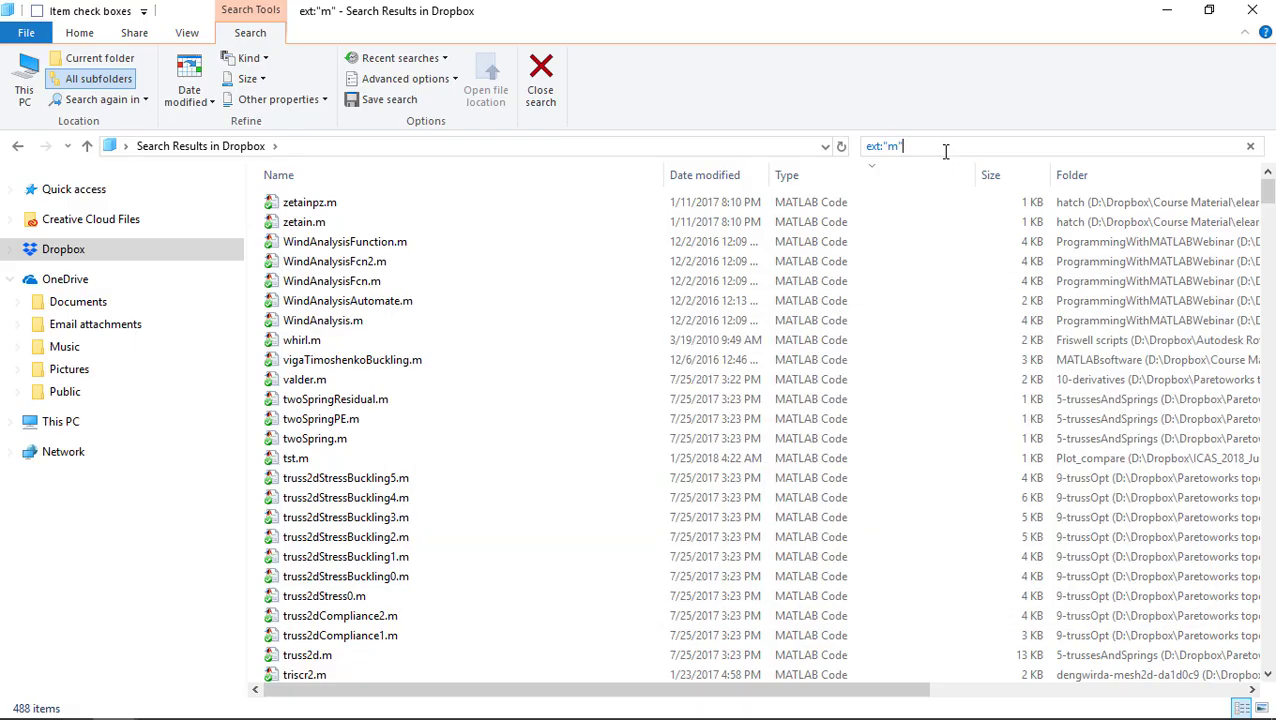
- Extend the search query with OR ext:"mlapp" and sort the results by type in ascending order
text(OR ")
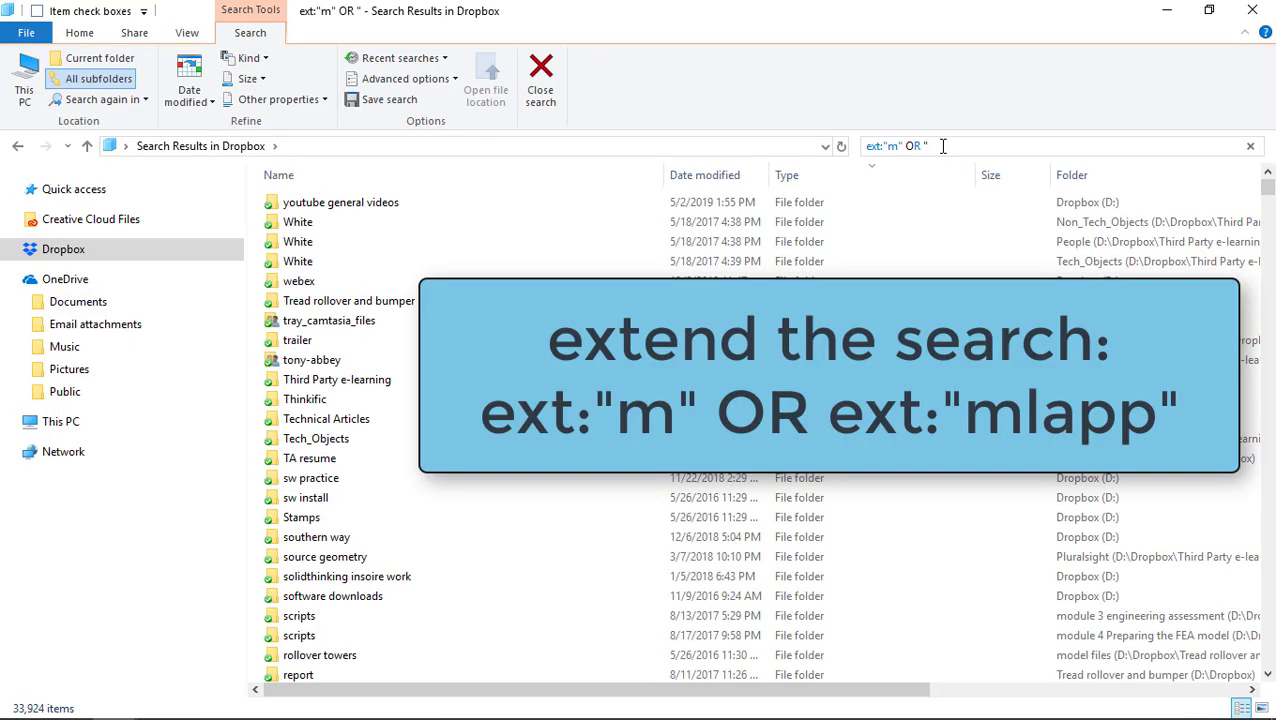
text(mlapp)
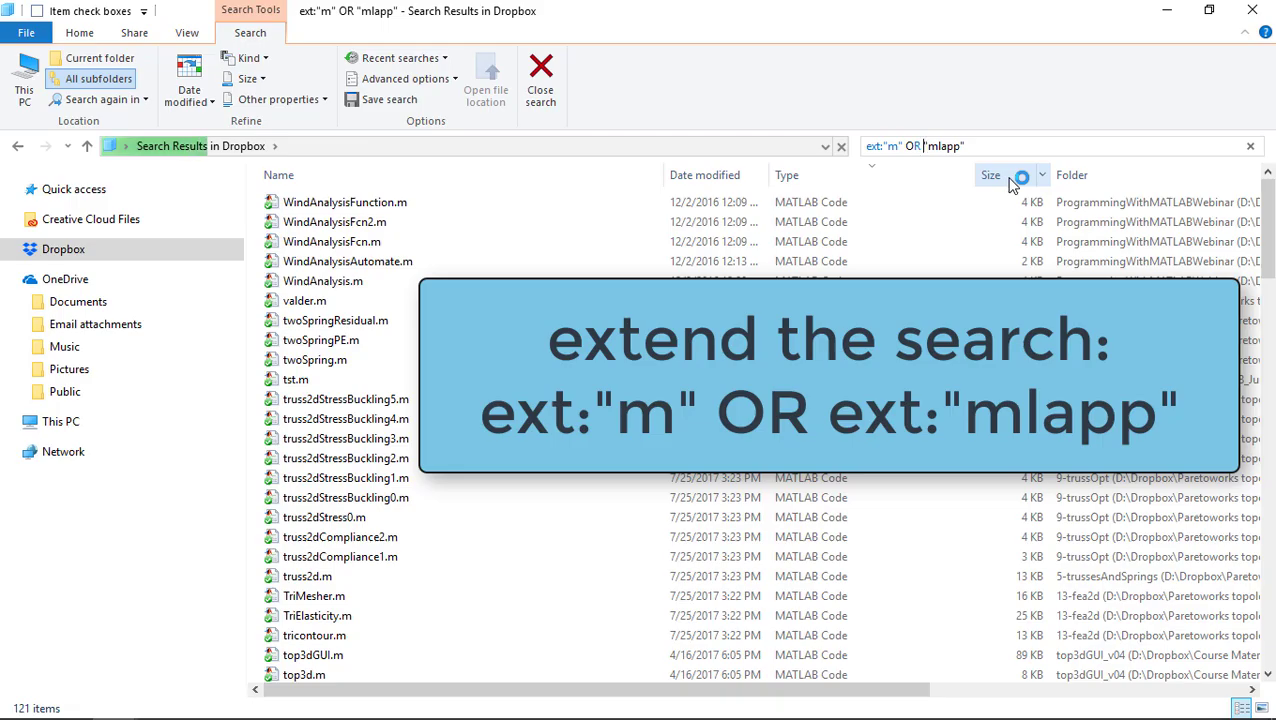
text(ext)
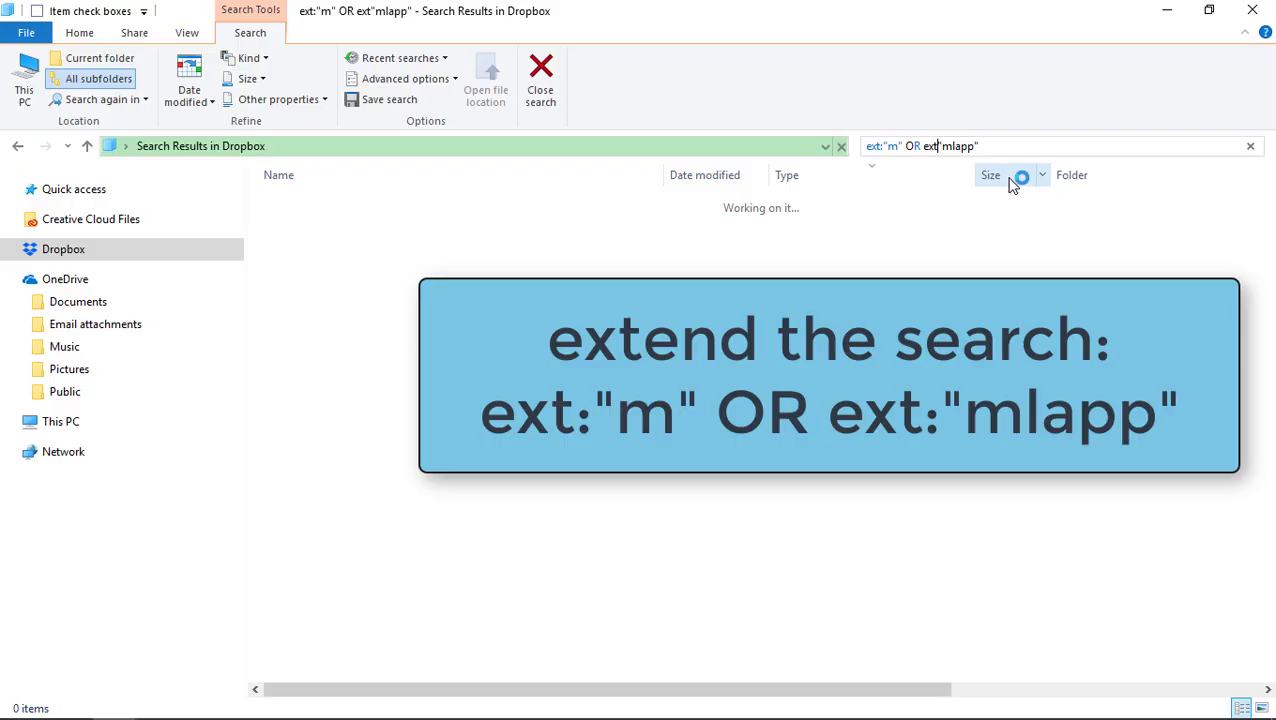
text(:)
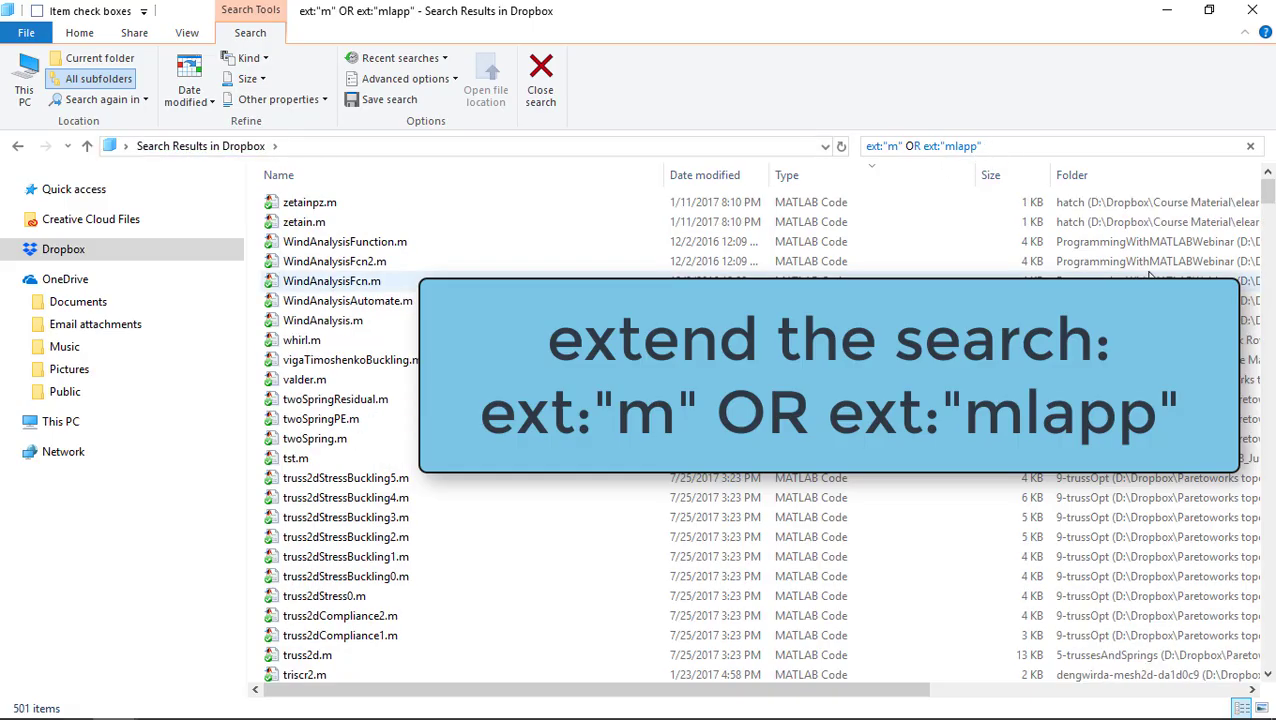
click(792, 176)
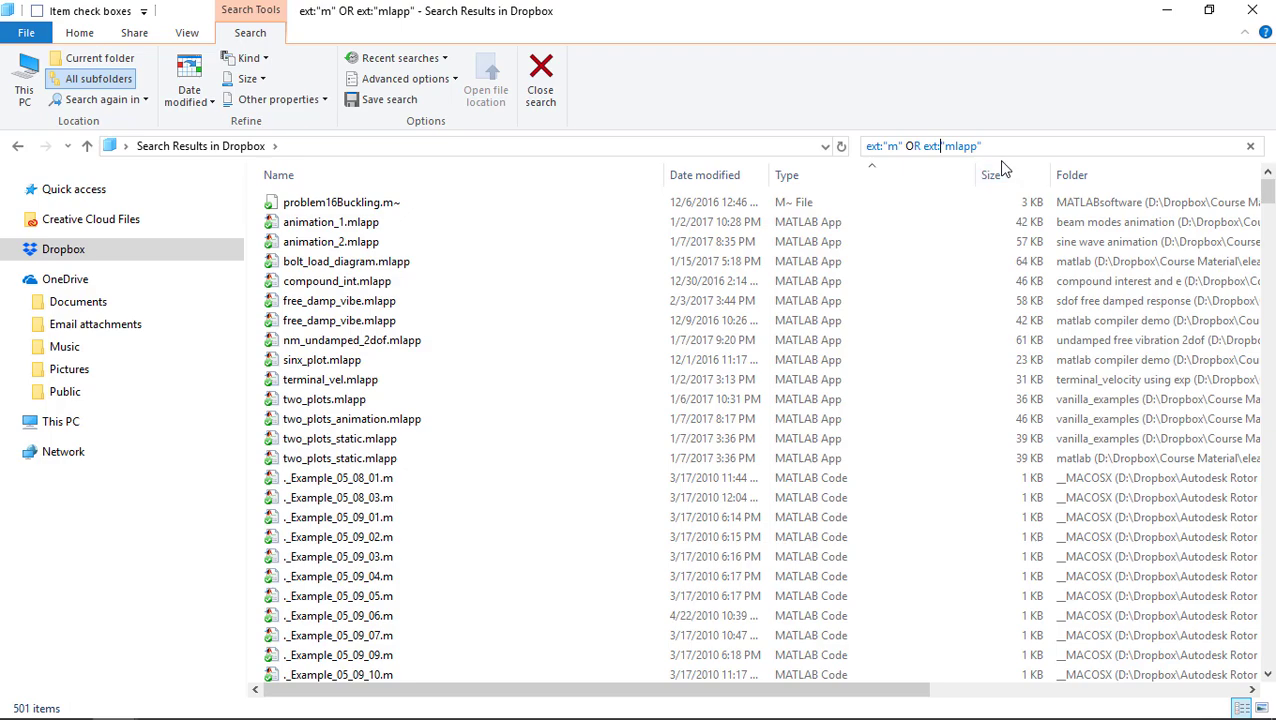
- Limit the search to the elearning folder by adding folder:elearning to the query, and review the results' folder paths
key(End)
text(folde)
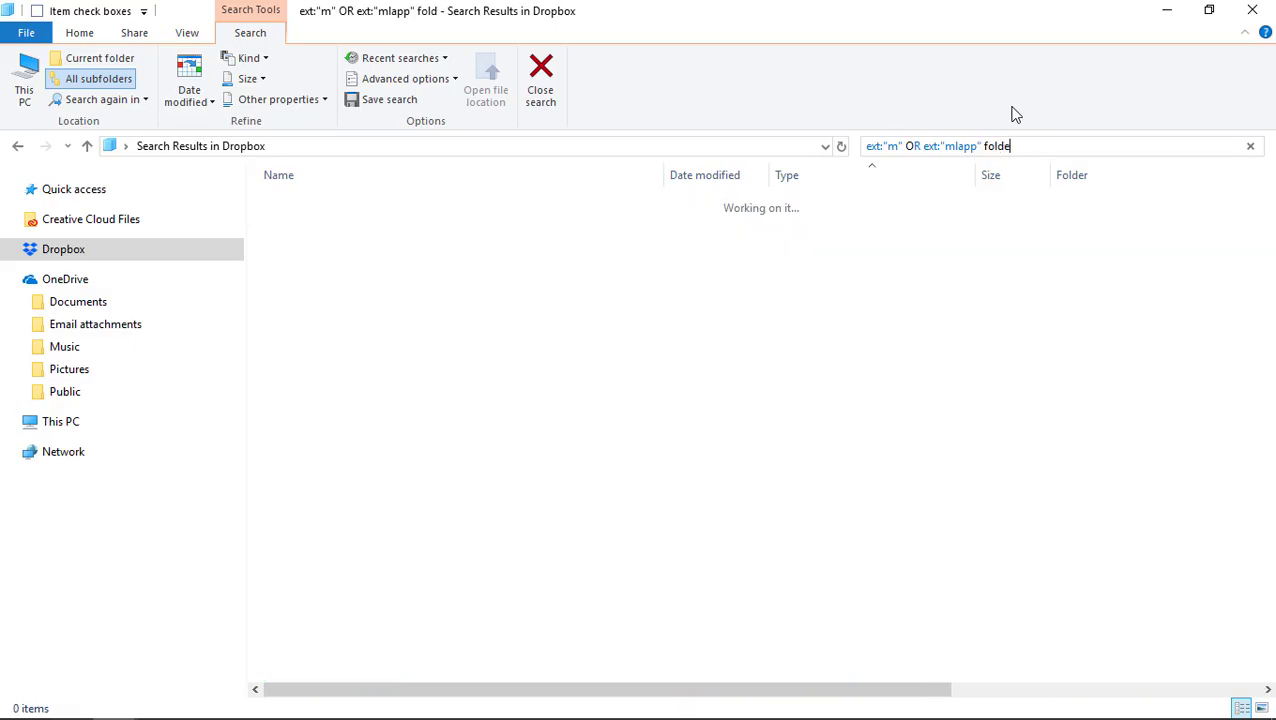
text(r:elear)
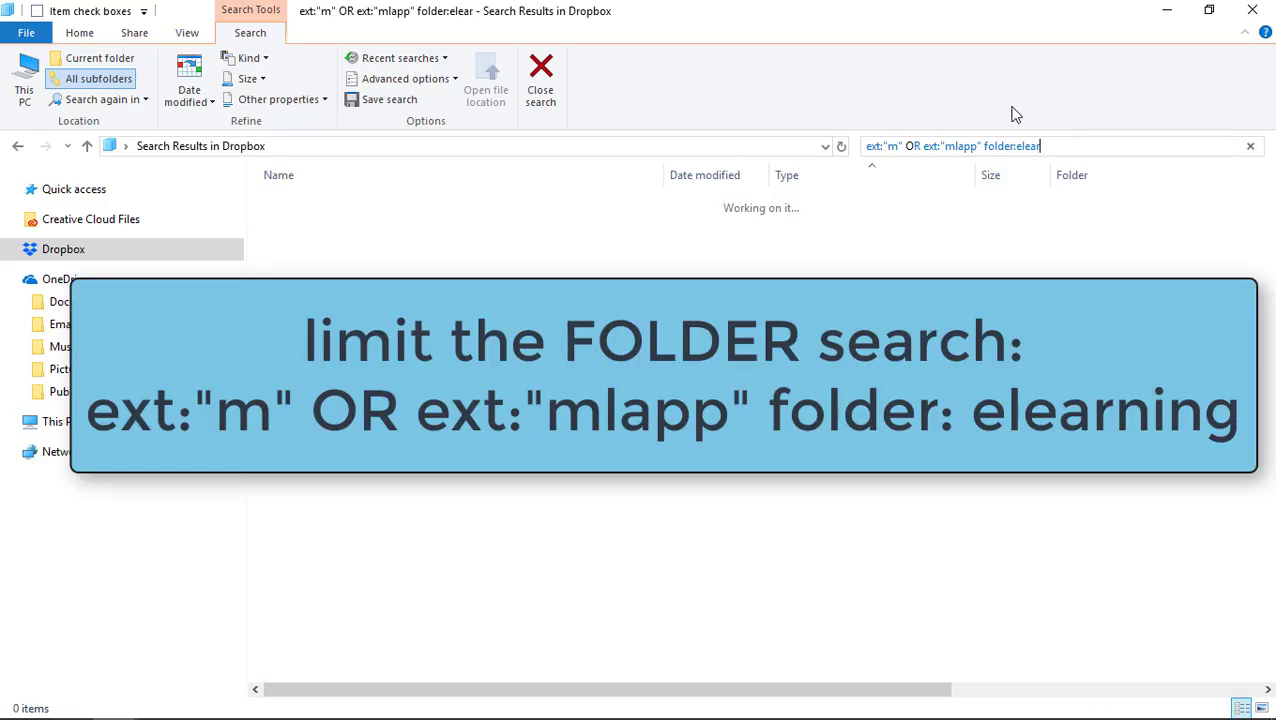
text(ning)
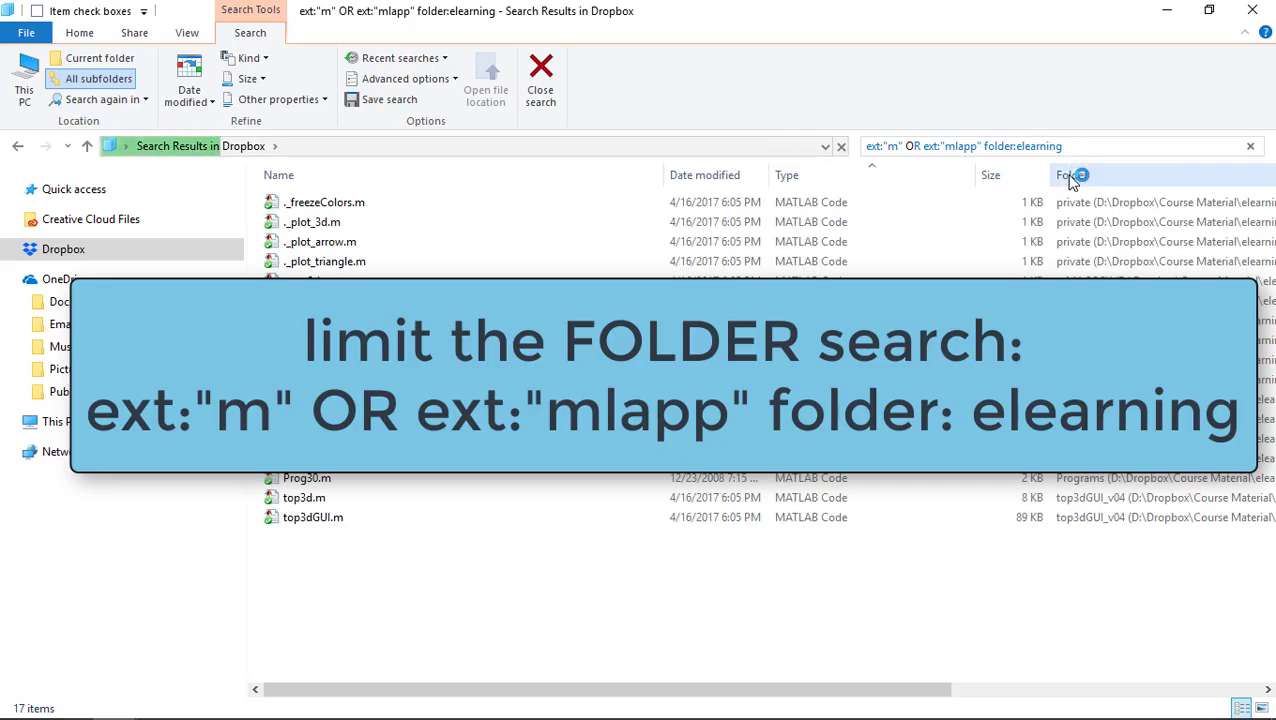
drag(925, 697, 1262, 697)
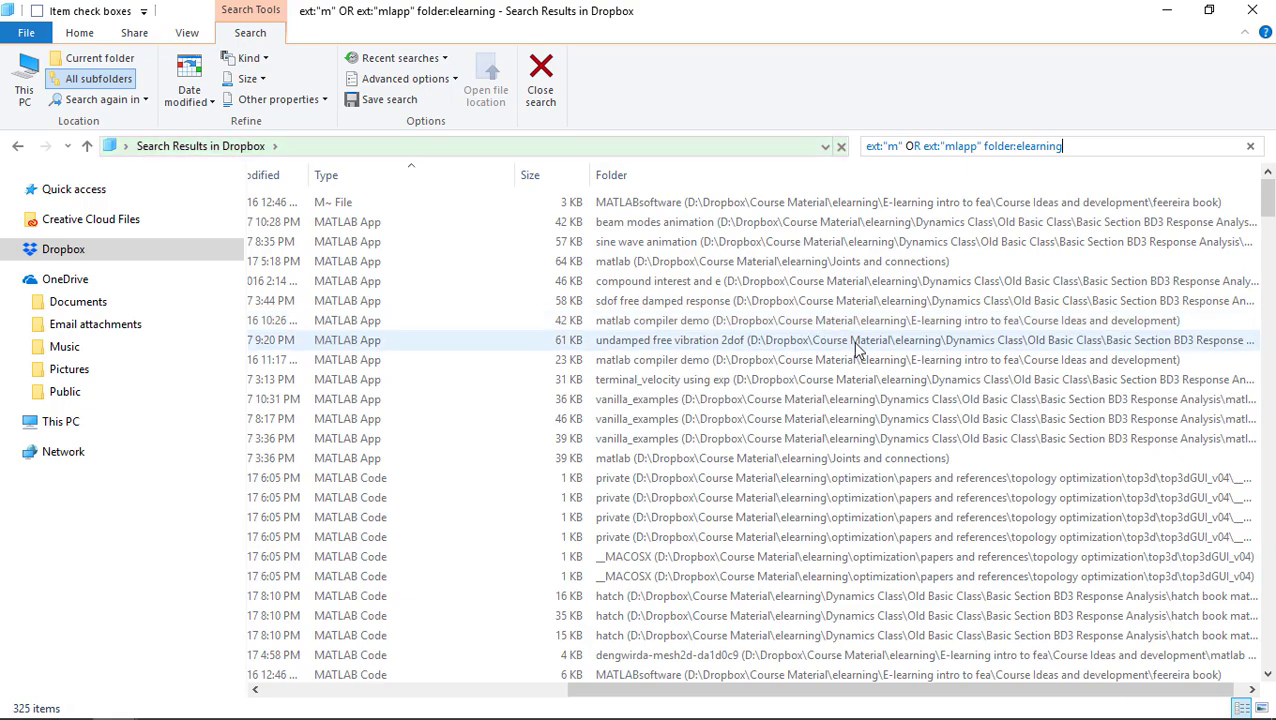
scroll(857, 347, down, 4)
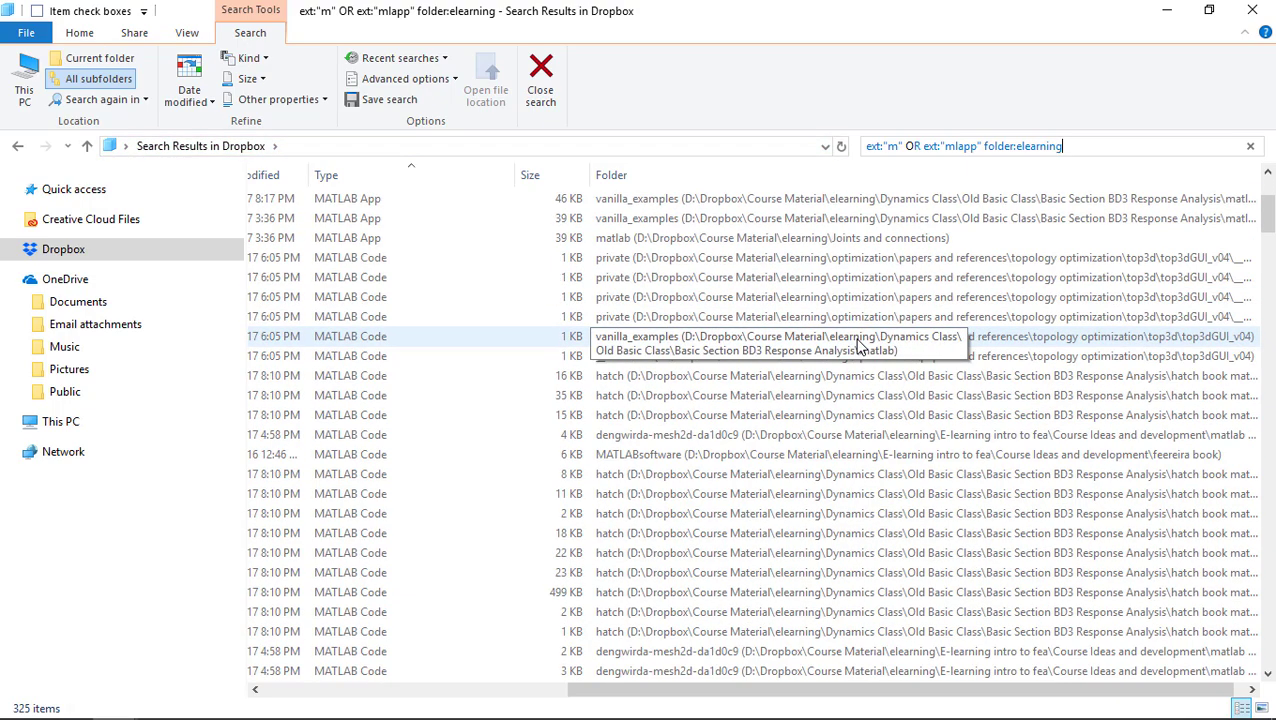
scroll(857, 347, down, 1)
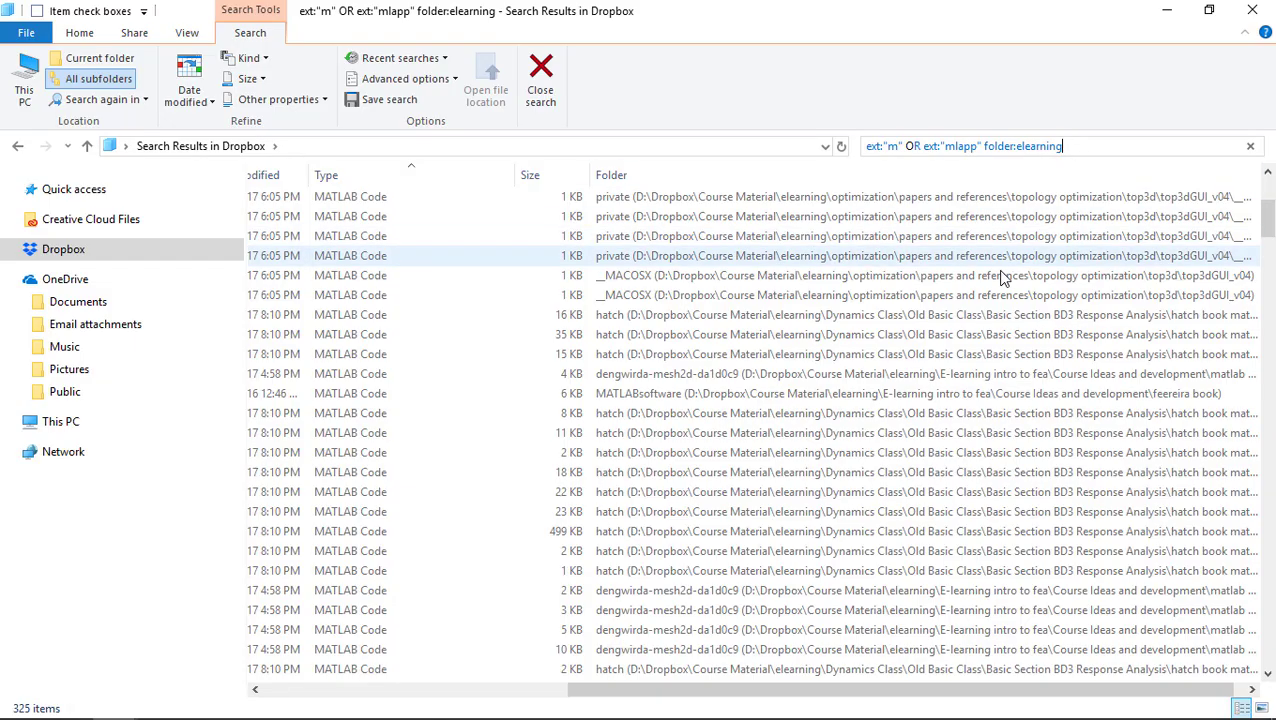
scroll(997, 285, up, 5)
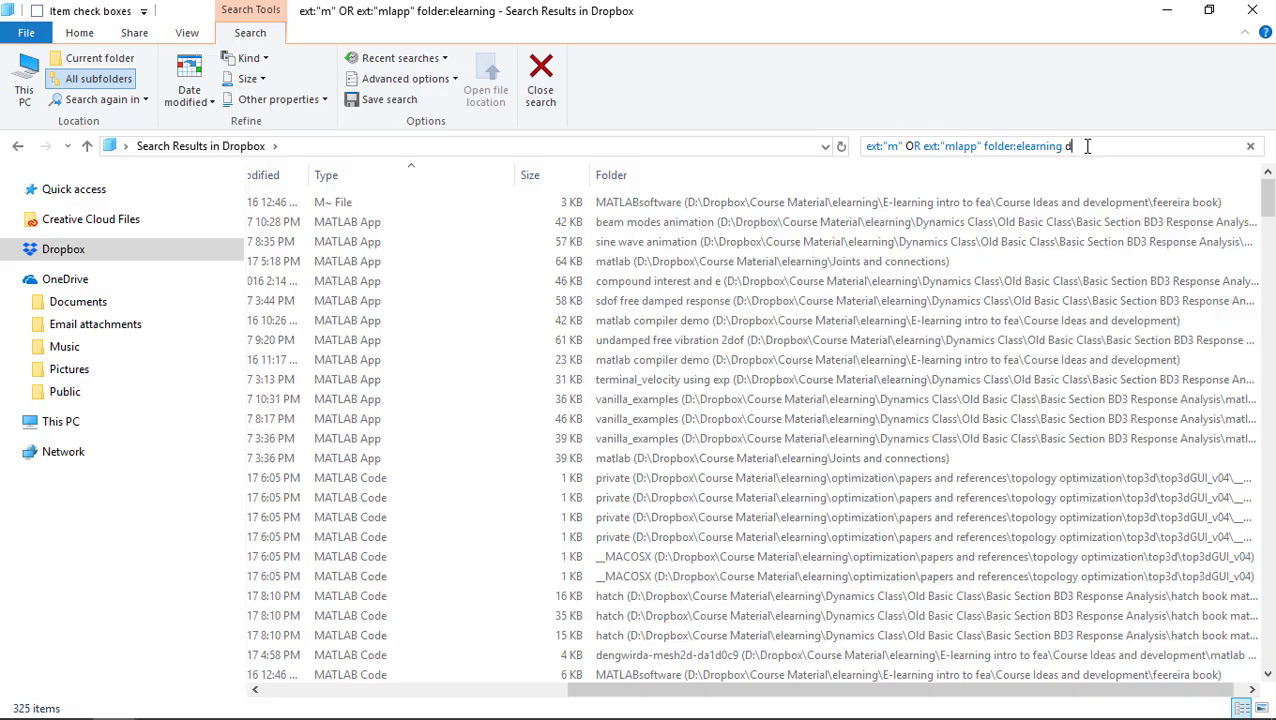
- Restrict the search to files dated after 1/1/17 by adding date: >1/1/17 to the query, and review the results
text(ate:)
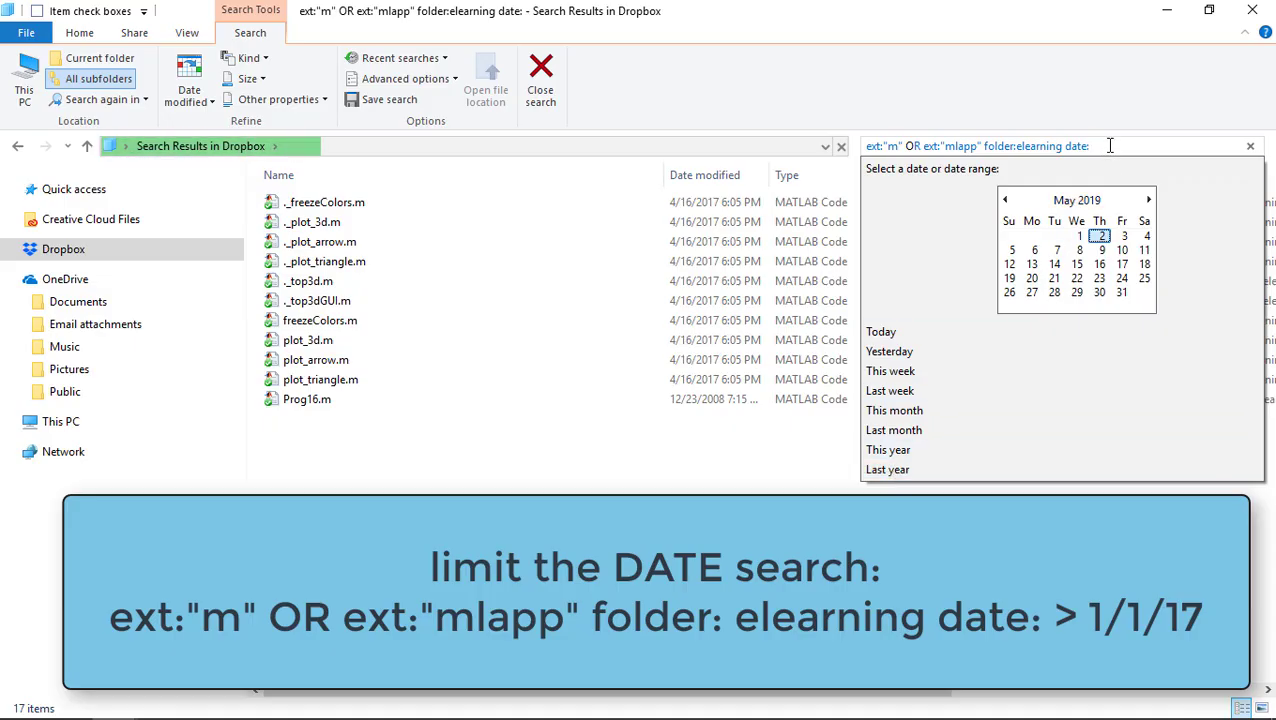
text(>)
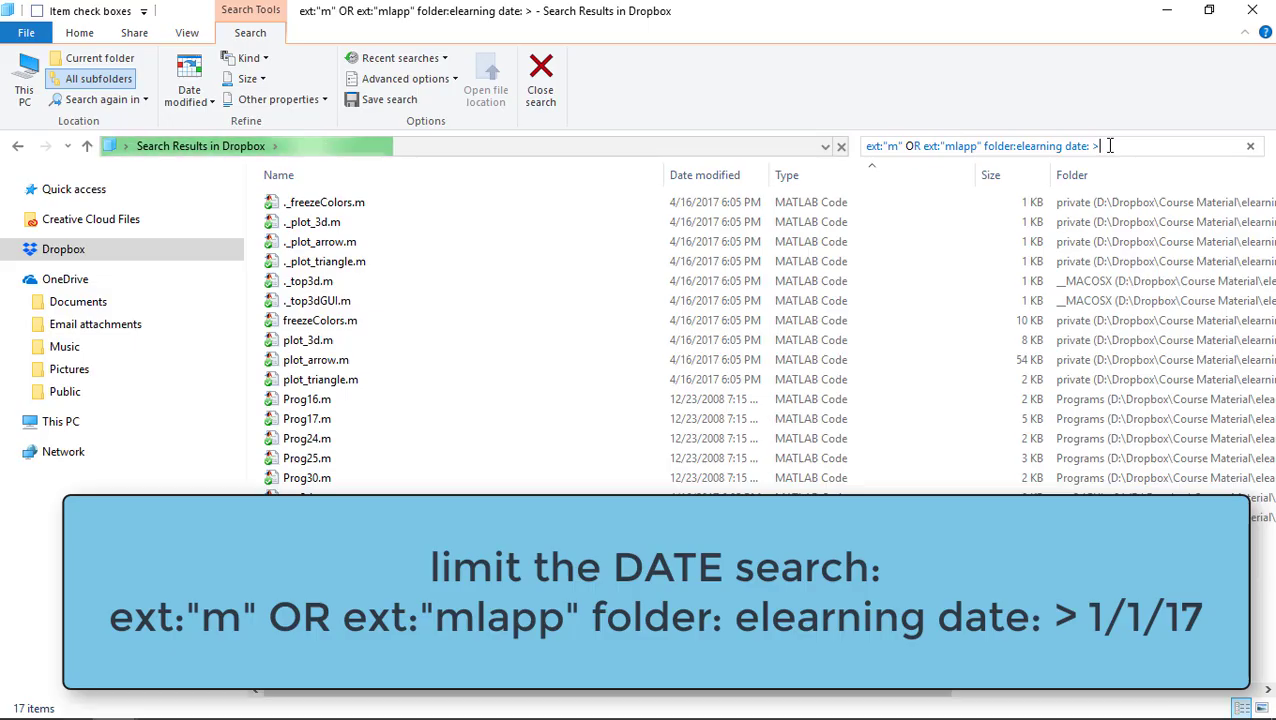
text(1/1/0)
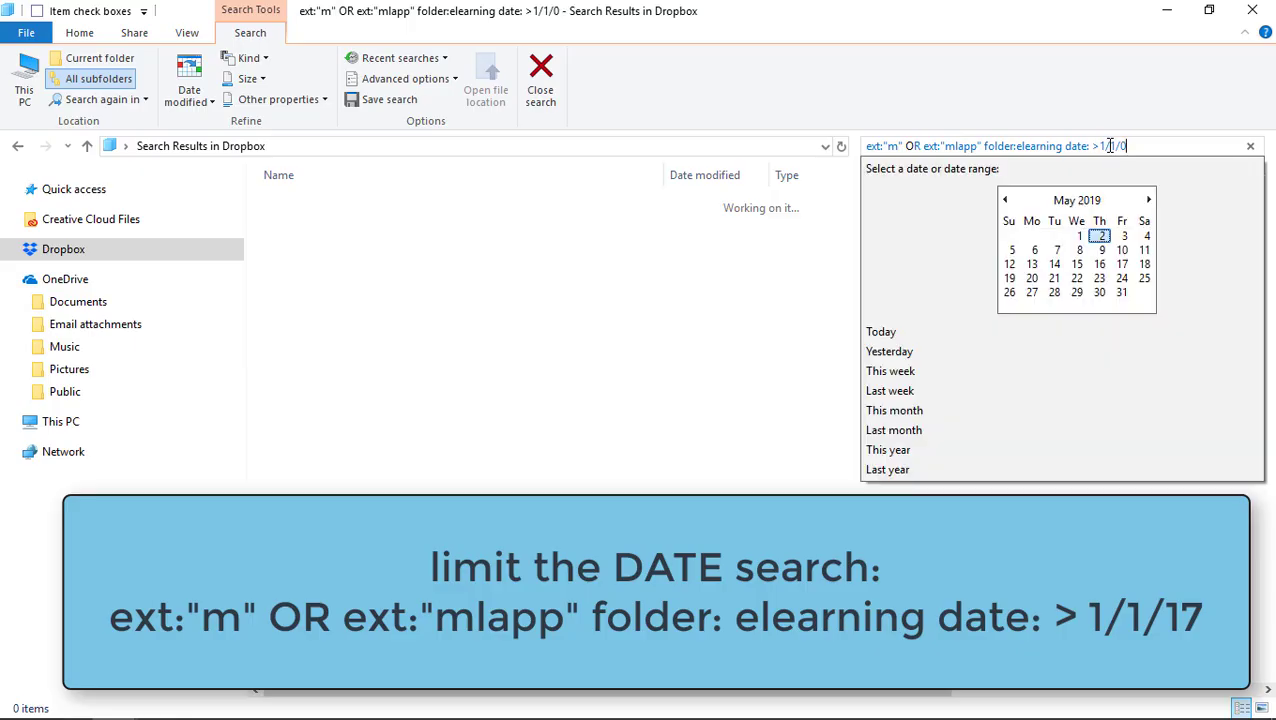
key(BackSpace)
text(1)
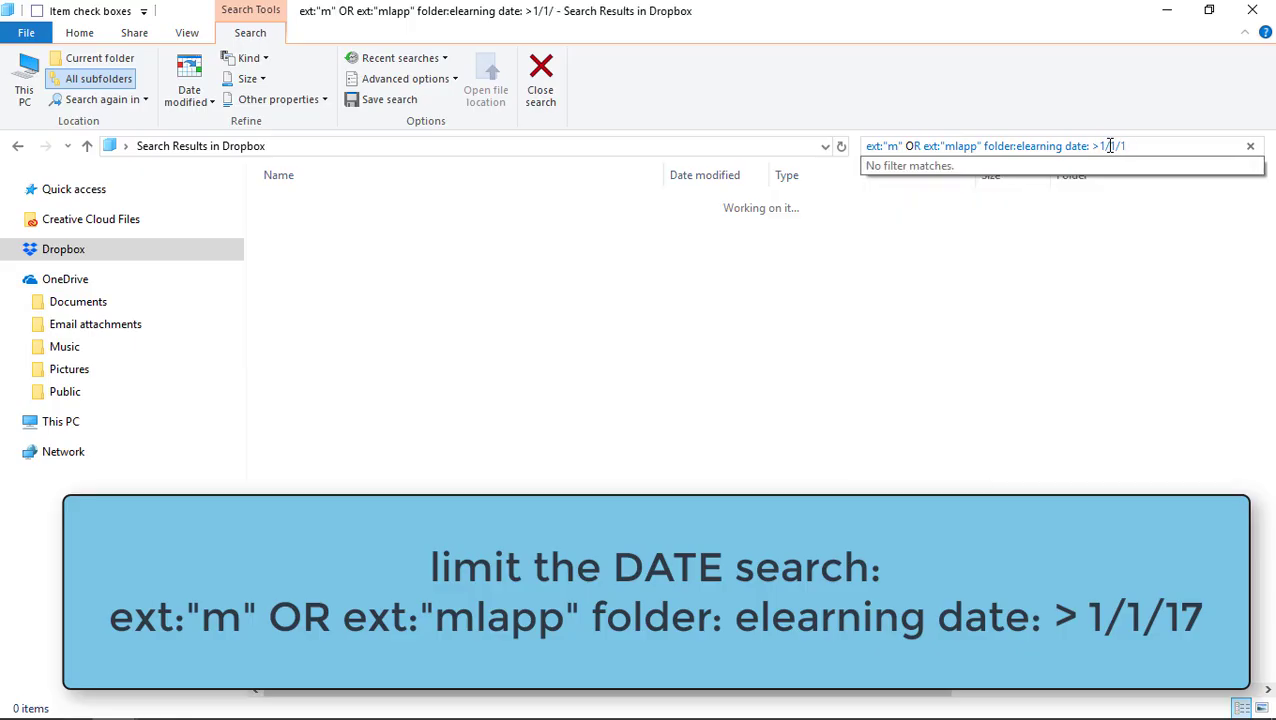
text(7)
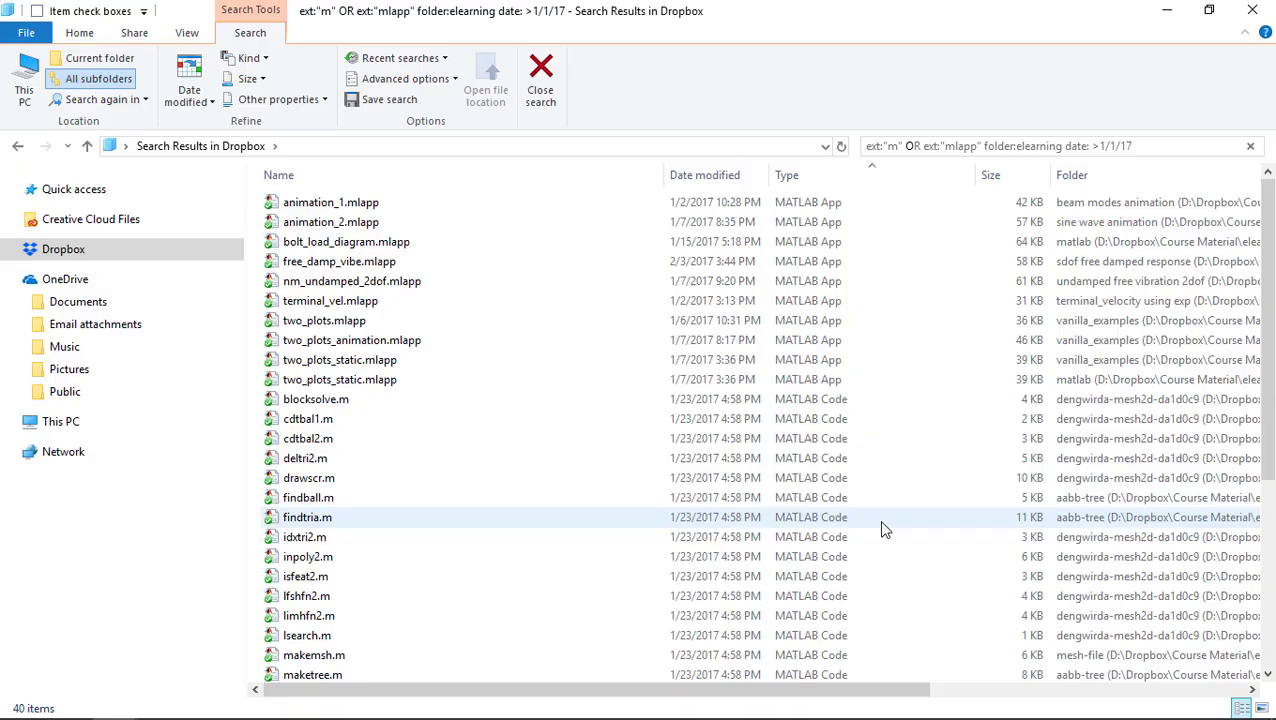
scroll(882, 528, down, 5)
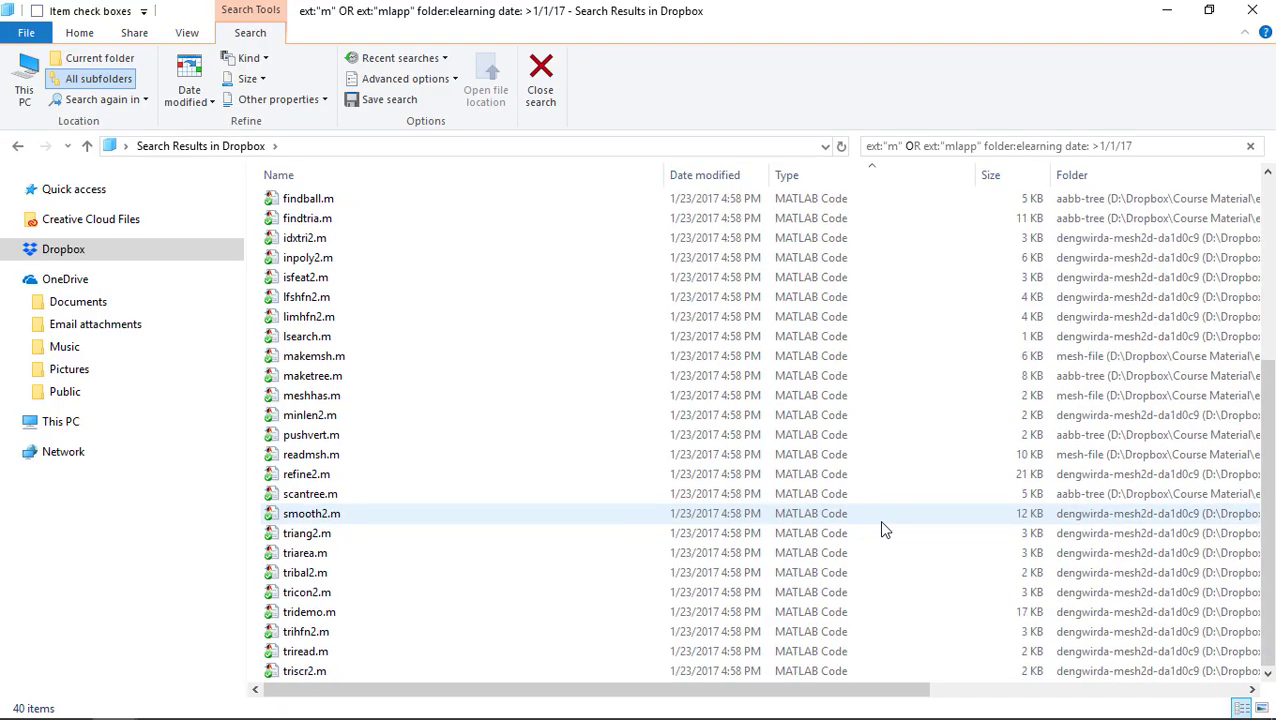
scroll(878, 519, up, 4)
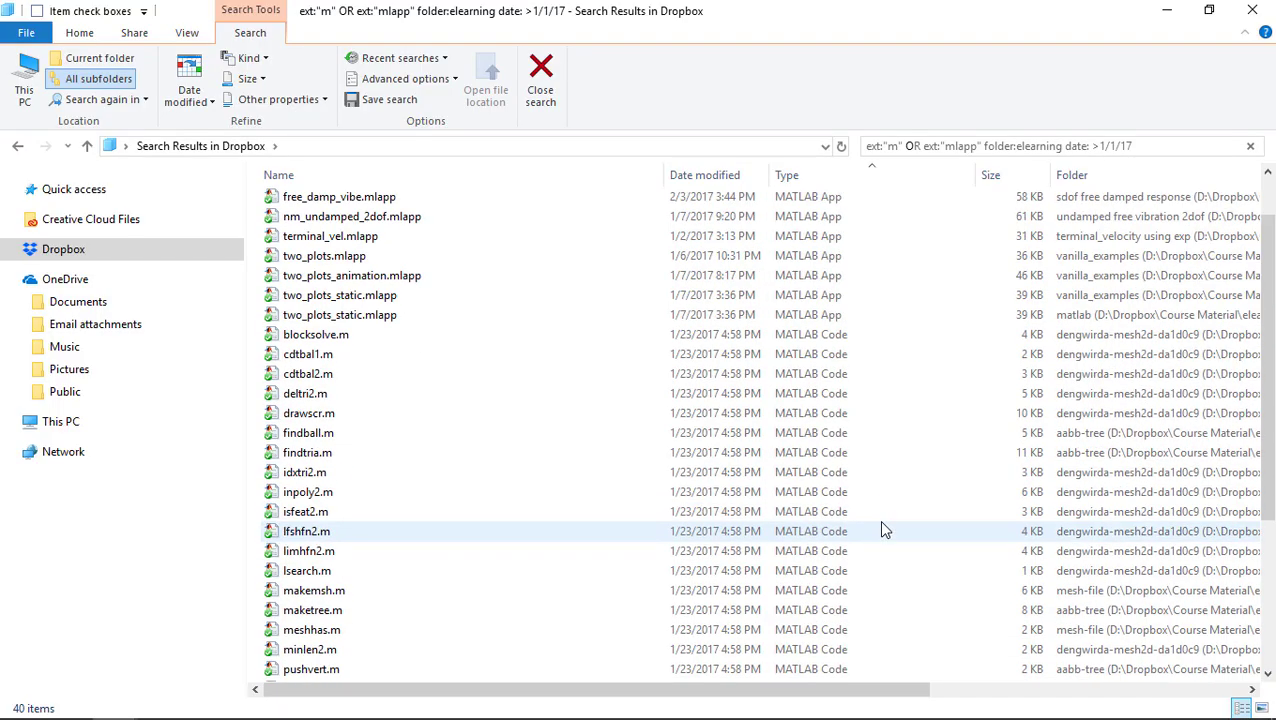
scroll(649, 672, up, 1)
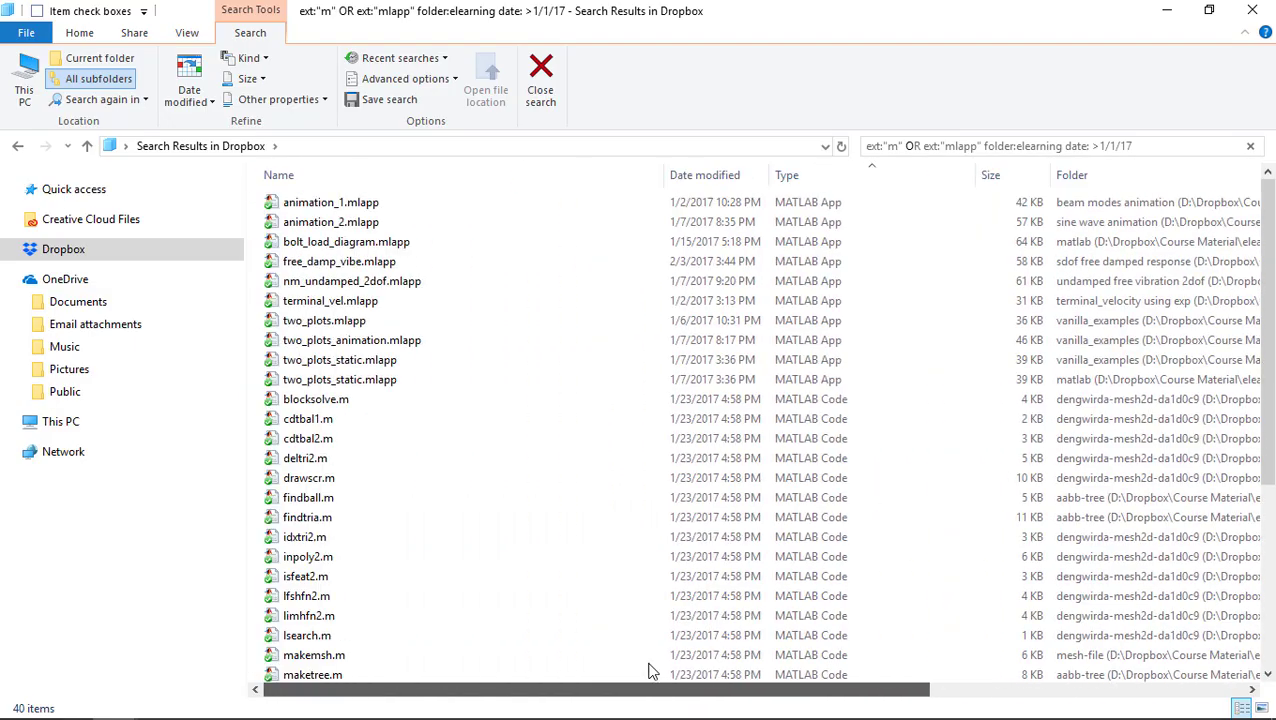
click(1148, 150)
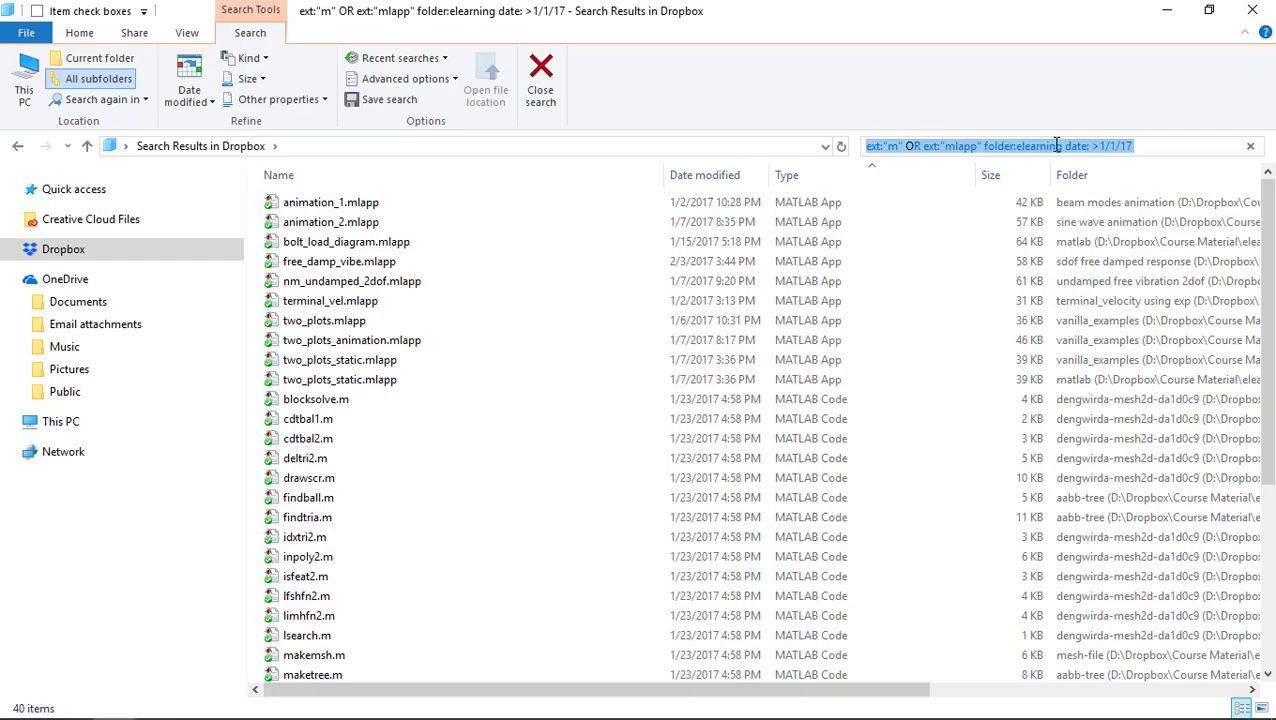
click(1143, 146)
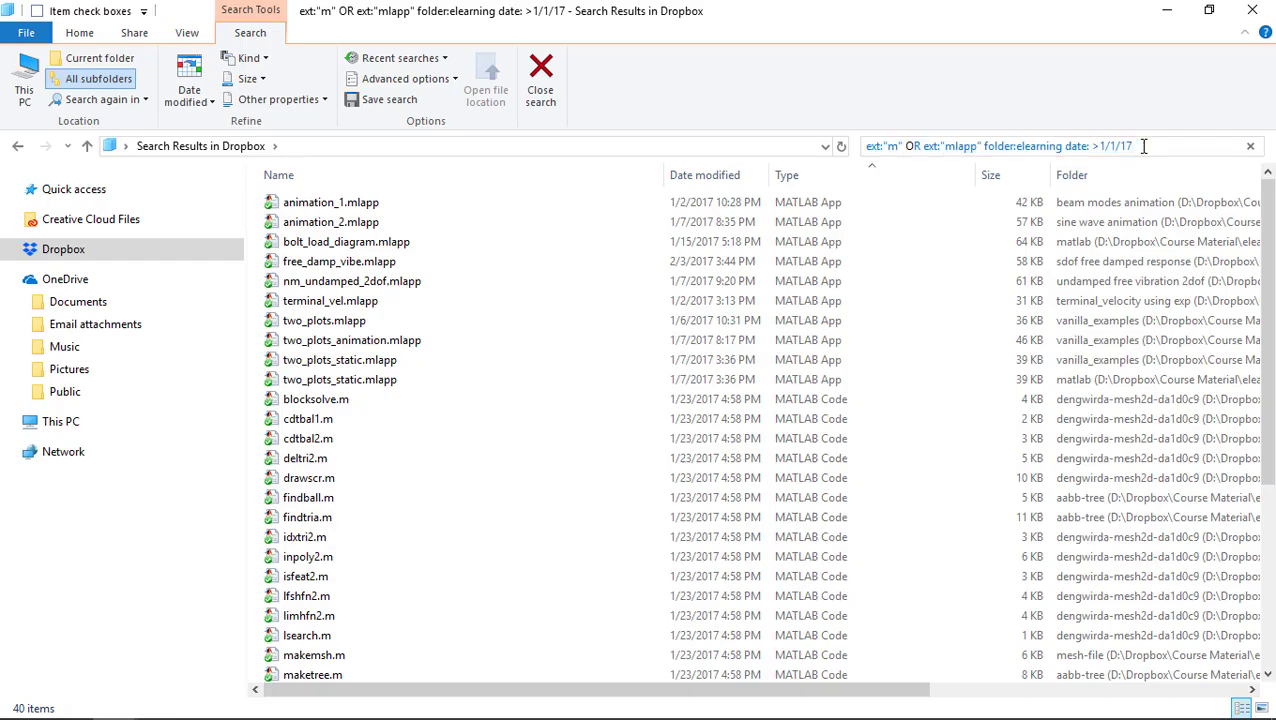